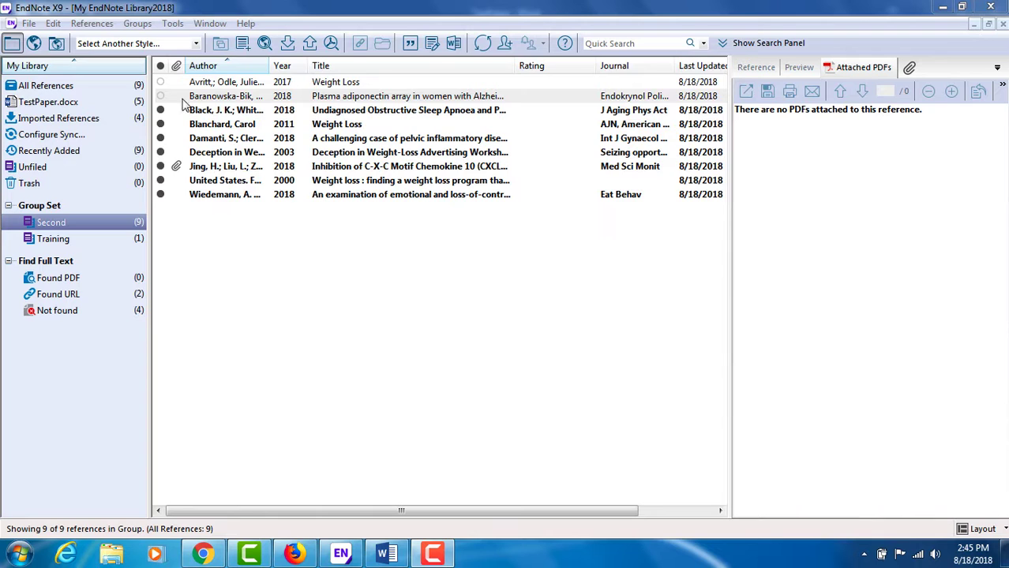
Open the output style manager and sort the list of styles by category
{"action": "left_click", "coordinate": [53, 24]}
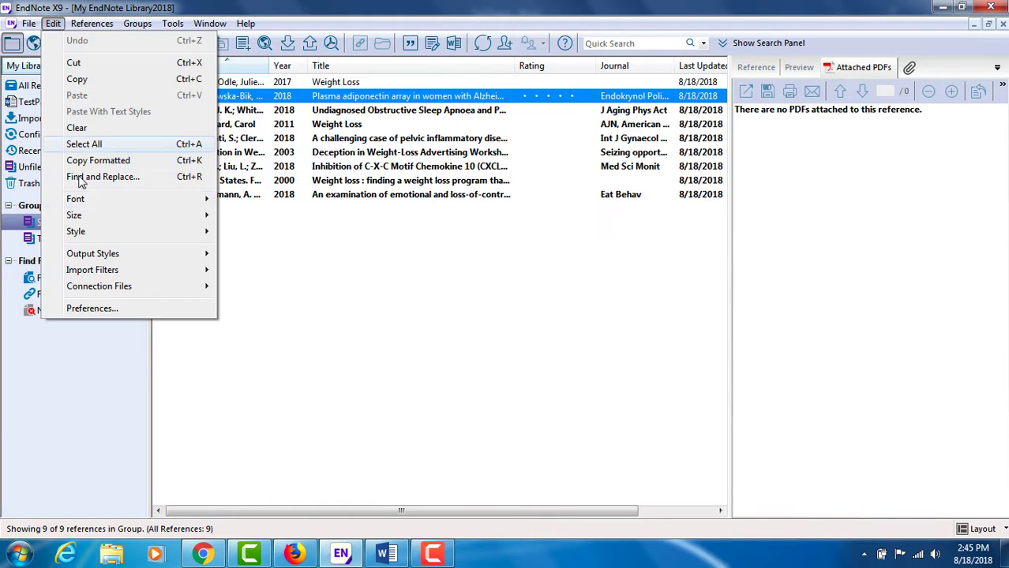
{"action": "mouse_move", "coordinate": [123, 259]}
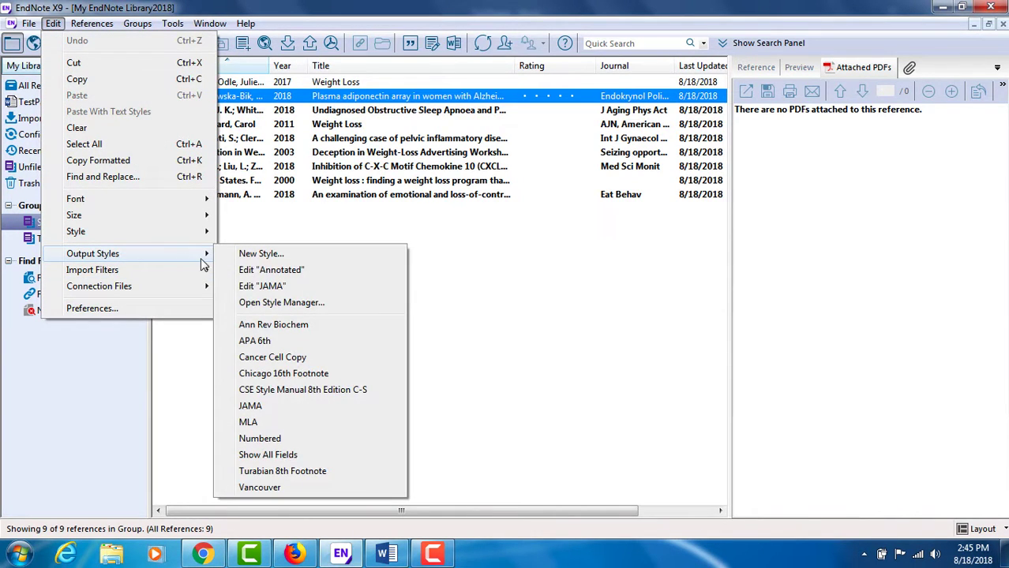
{"action": "left_click", "coordinate": [280, 308]}
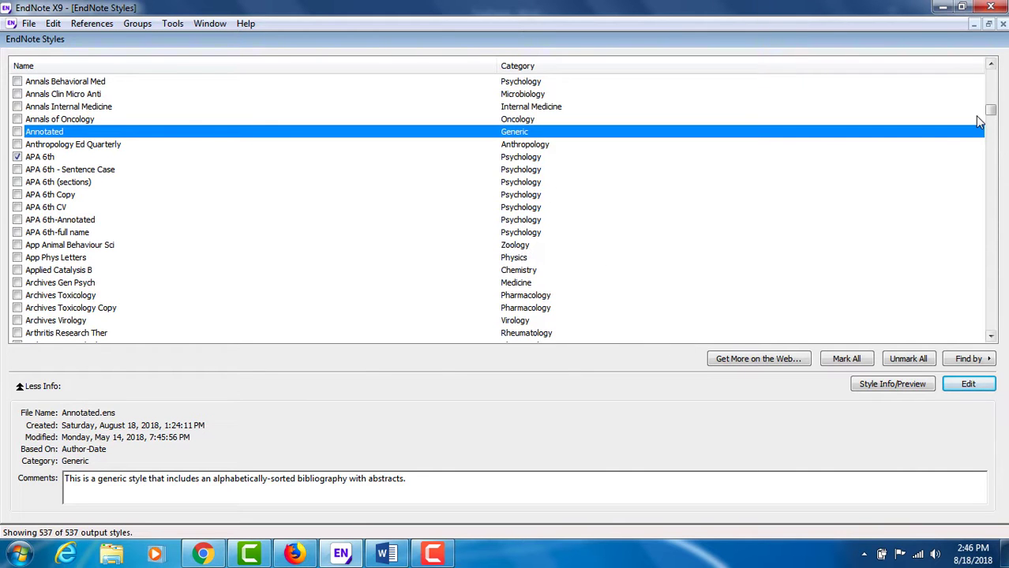
{"action": "mouse_move", "coordinate": [990, 111]}
{"action": "left_mouse_down"}
{"action": "mouse_move", "coordinate": [991, 130]}
{"action": "mouse_move", "coordinate": [990, 103]}
{"action": "left_mouse_up"}
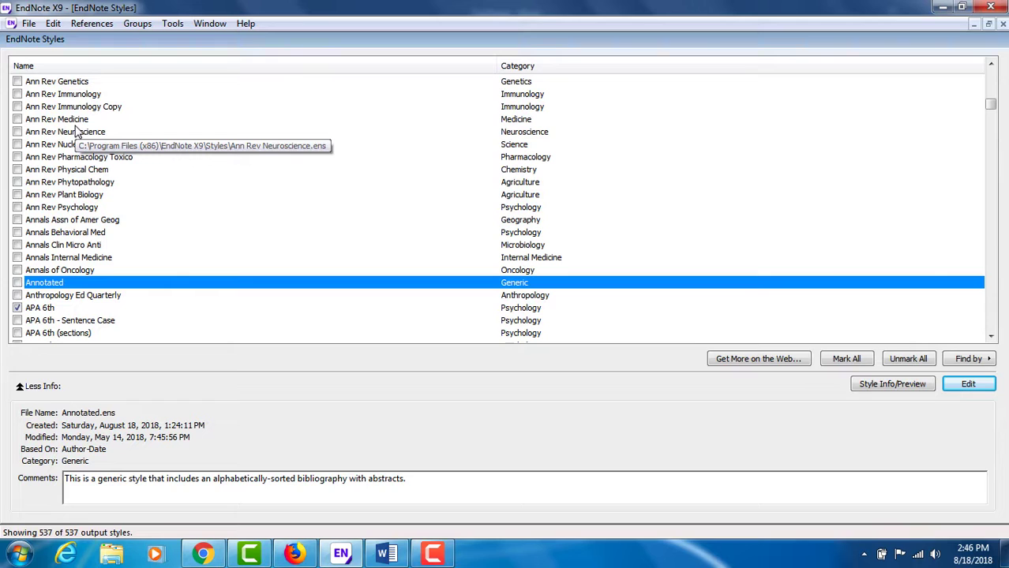
{"action": "left_click", "coordinate": [518, 70]}
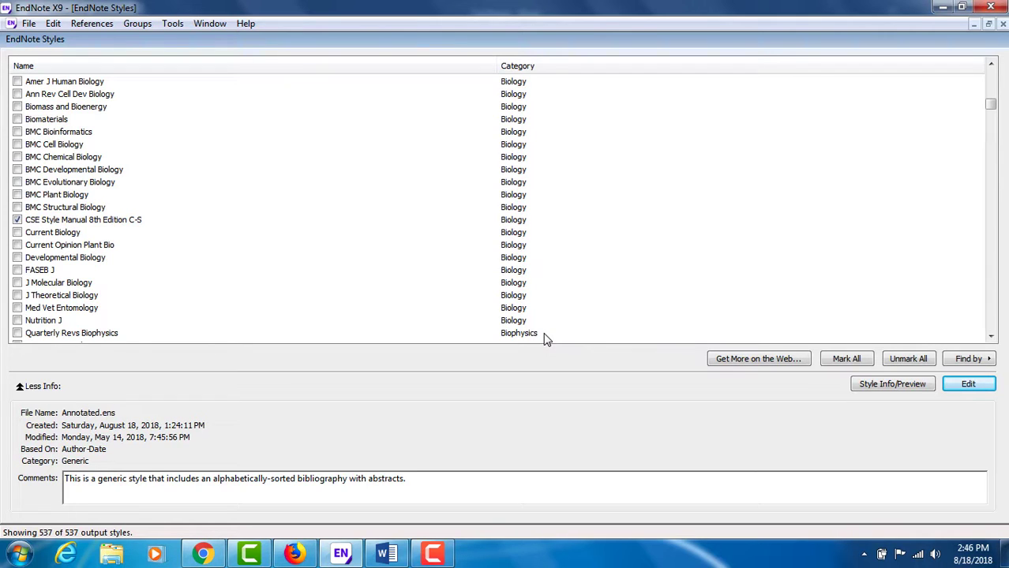
Open the EndNote web page offering more output styles and search its Style Finder for "physical"
{"action": "left_click", "coordinate": [753, 360]}
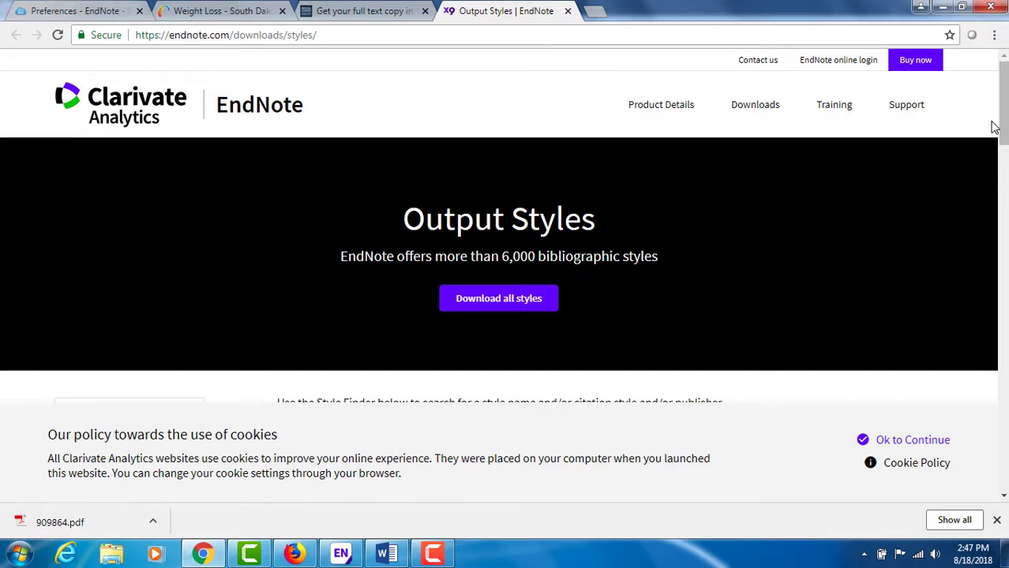
{"action": "left_click_drag", "start_coordinate": [1004, 118], "coordinate": [1004, 154]}
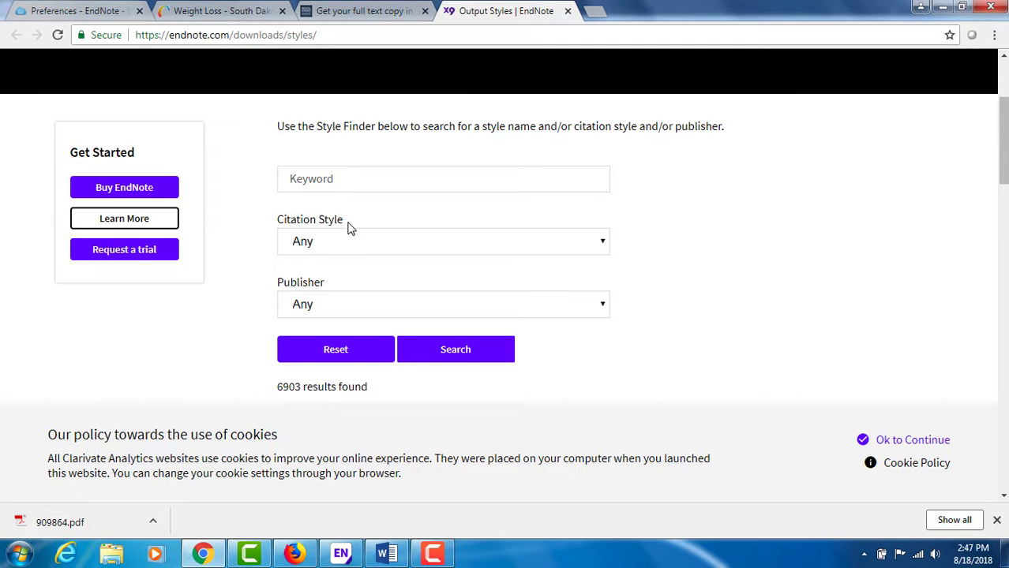
{"action": "left_click", "coordinate": [366, 245]}
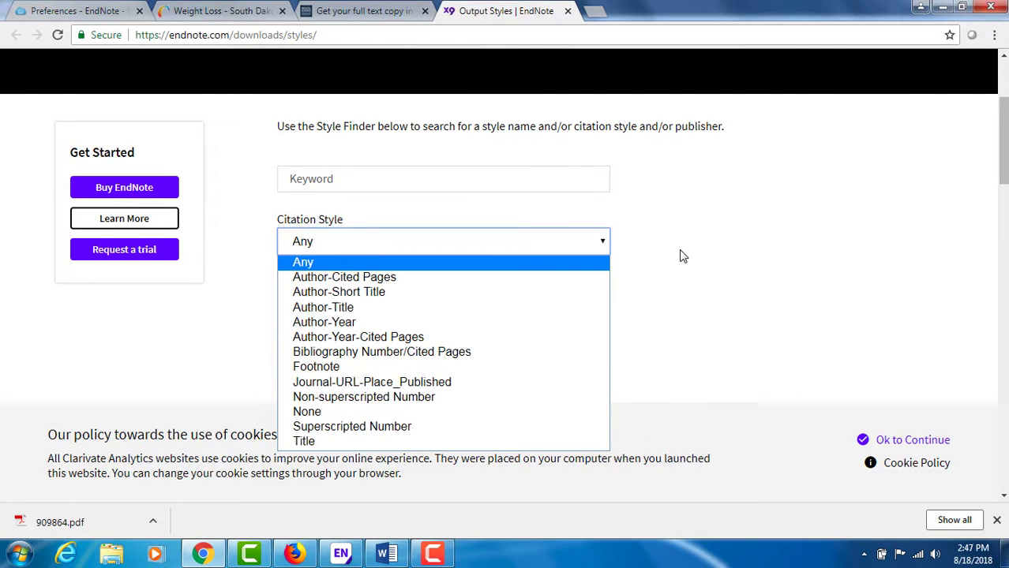
{"action": "left_click", "coordinate": [703, 261]}
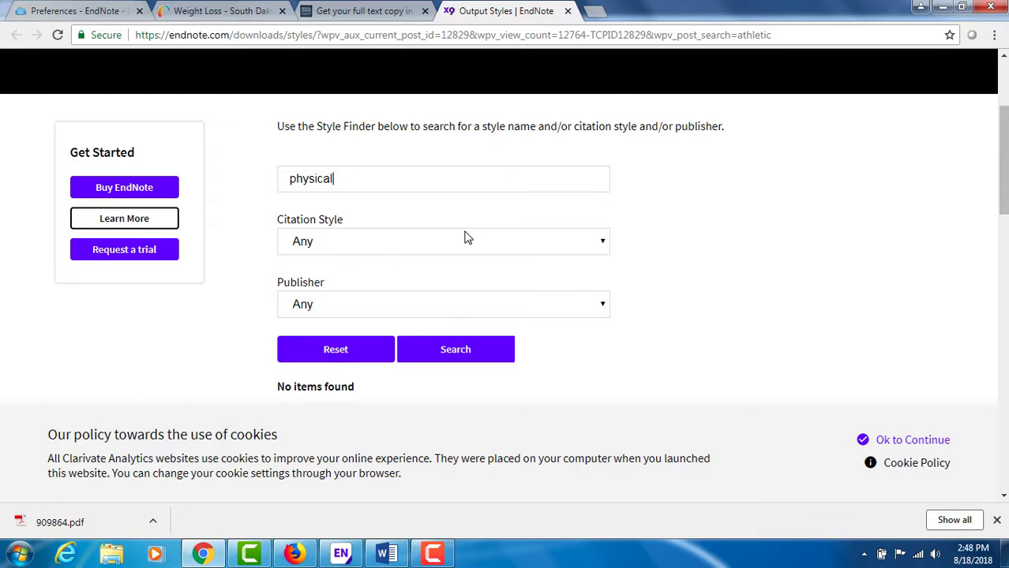
{"action": "left_click", "coordinate": [462, 356]}
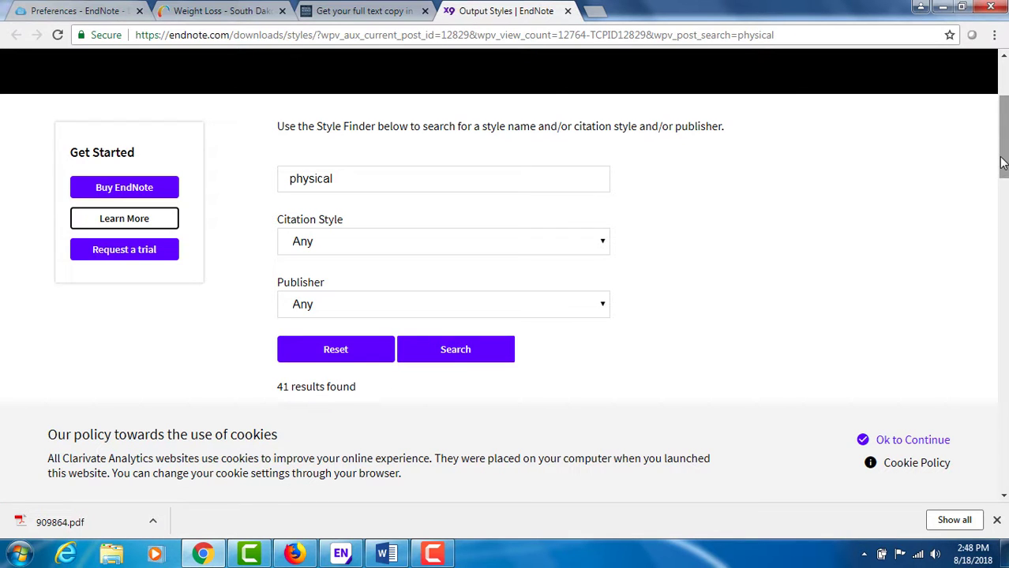
Download the Biochemical Biophysical Research style from the search results
{"action": "left_click_drag", "start_coordinate": [1003, 162], "coordinate": [1003, 233]}
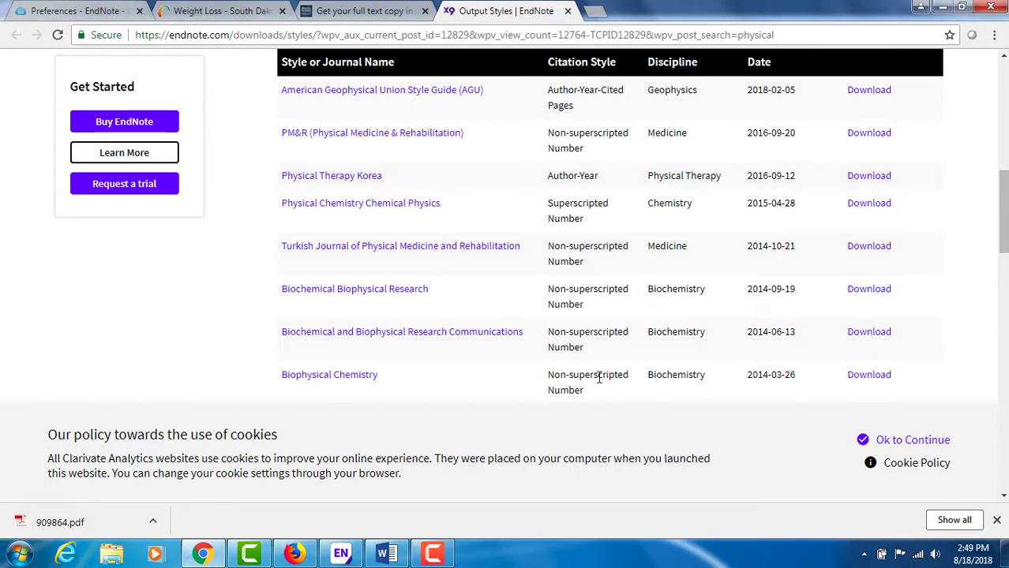
{"action": "left_click", "coordinate": [875, 340]}
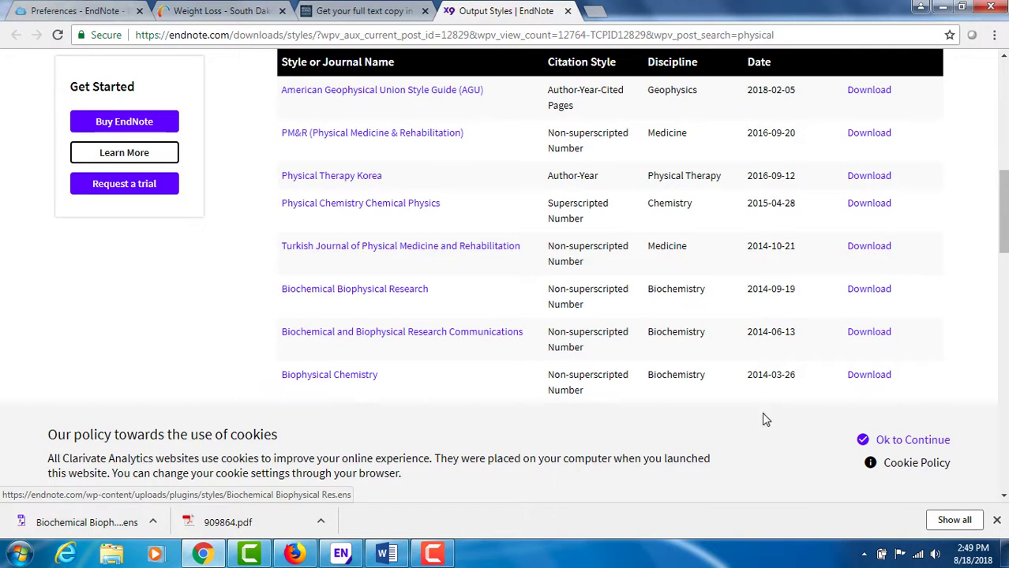
Switch back to EndNote, close the style manager and show the folder locations in the preferences
{"action": "left_click", "coordinate": [342, 554]}
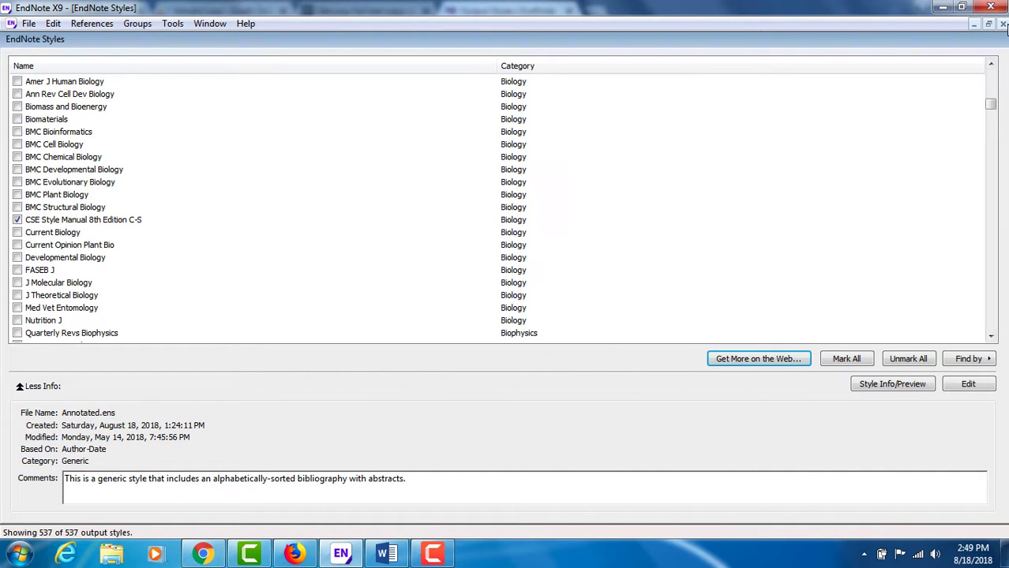
{"action": "left_click", "coordinate": [1003, 25]}
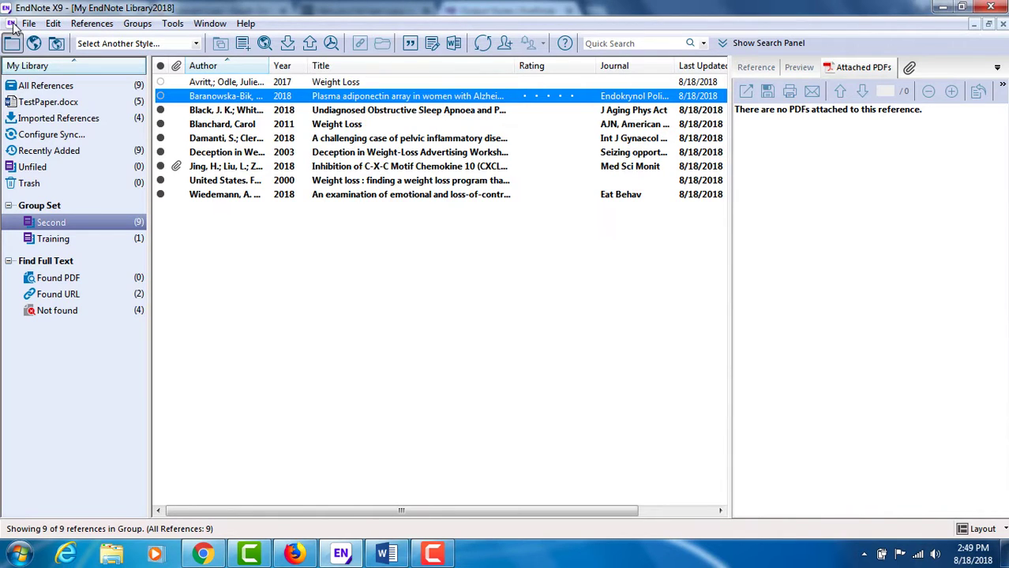
{"action": "left_click", "coordinate": [52, 25]}
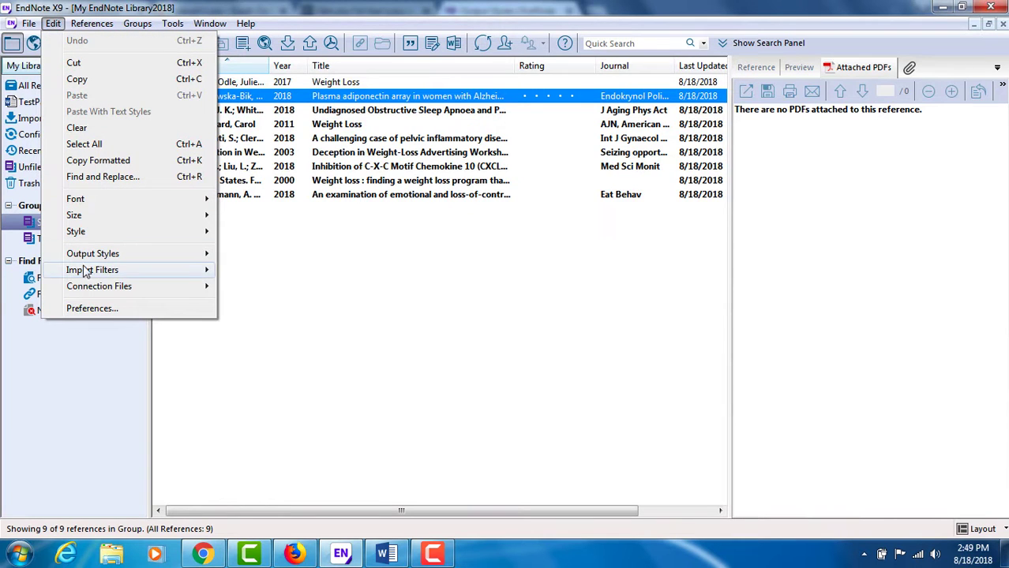
{"action": "left_click", "coordinate": [91, 309]}
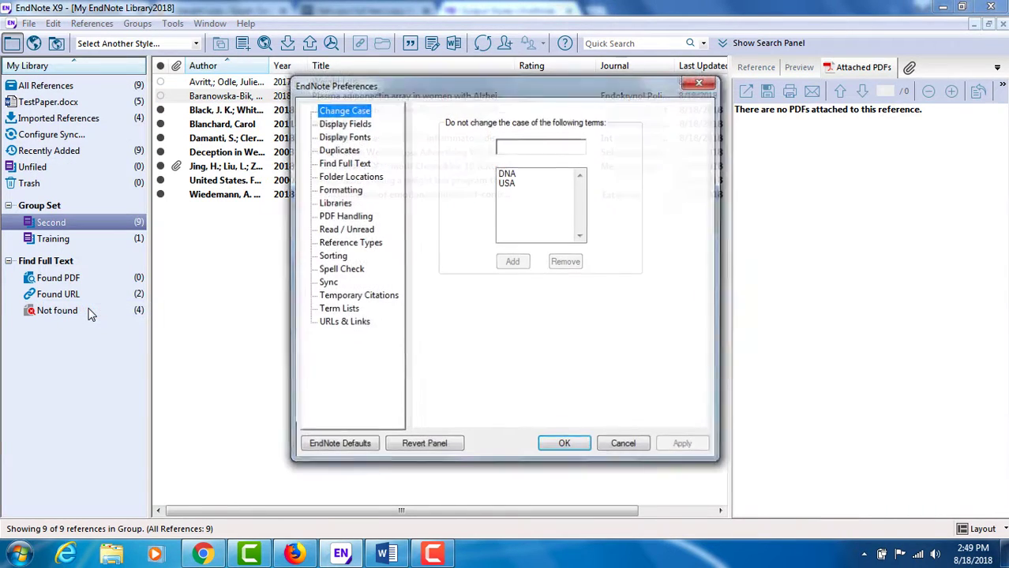
{"action": "left_click", "coordinate": [374, 182]}
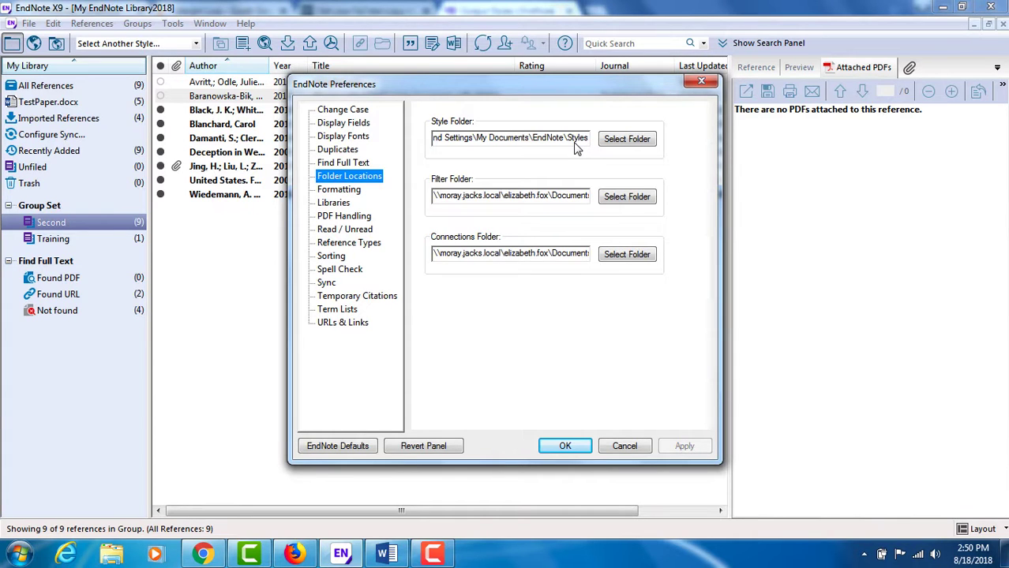
Switch to Windows Explorer and copy the Biochemical Biophysical Res style file from the Downloads folder
{"action": "left_click", "coordinate": [111, 552]}
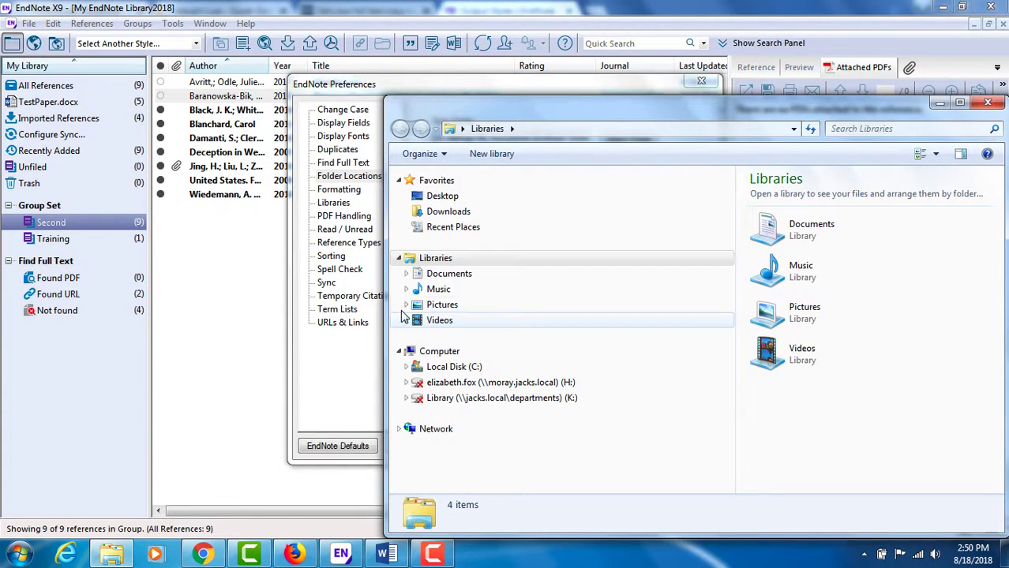
{"action": "left_click", "coordinate": [462, 215]}
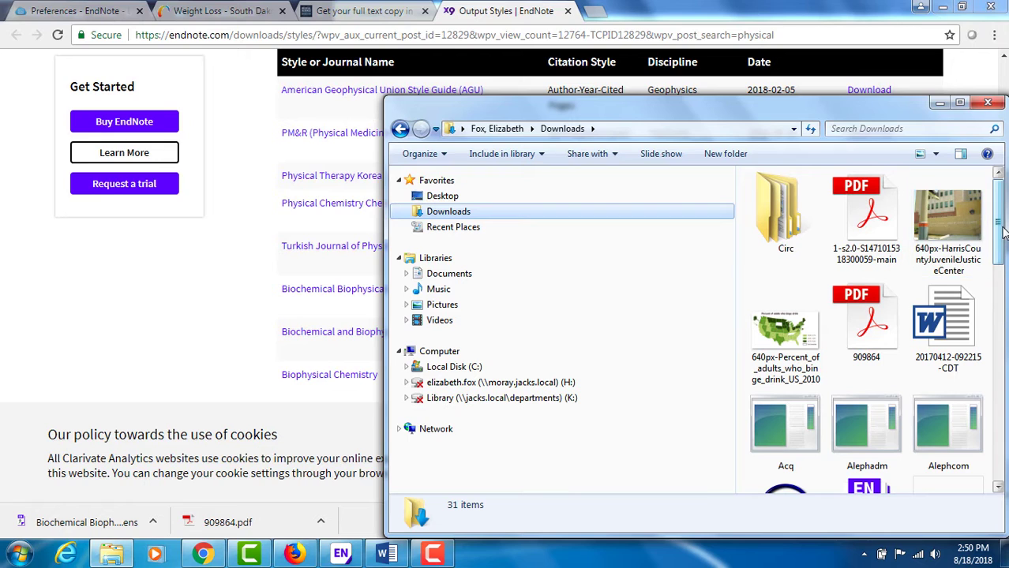
{"action": "left_click_drag", "start_coordinate": [997, 234], "coordinate": [1001, 238]}
{"action": "scroll", "coordinate": [868, 205], "scroll_direction": "down", "scroll_amount": 3}
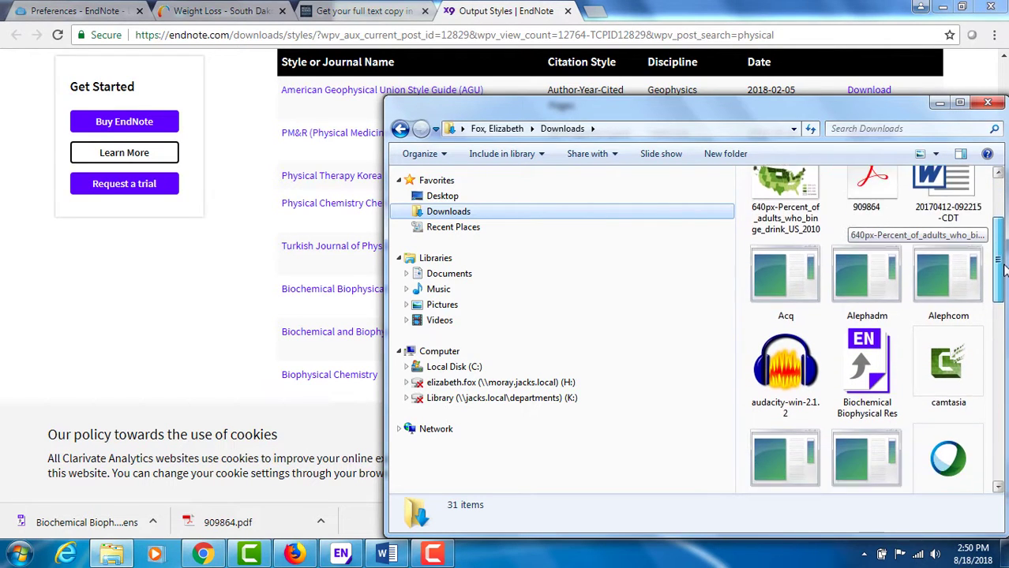
{"action": "left_click", "coordinate": [859, 307]}
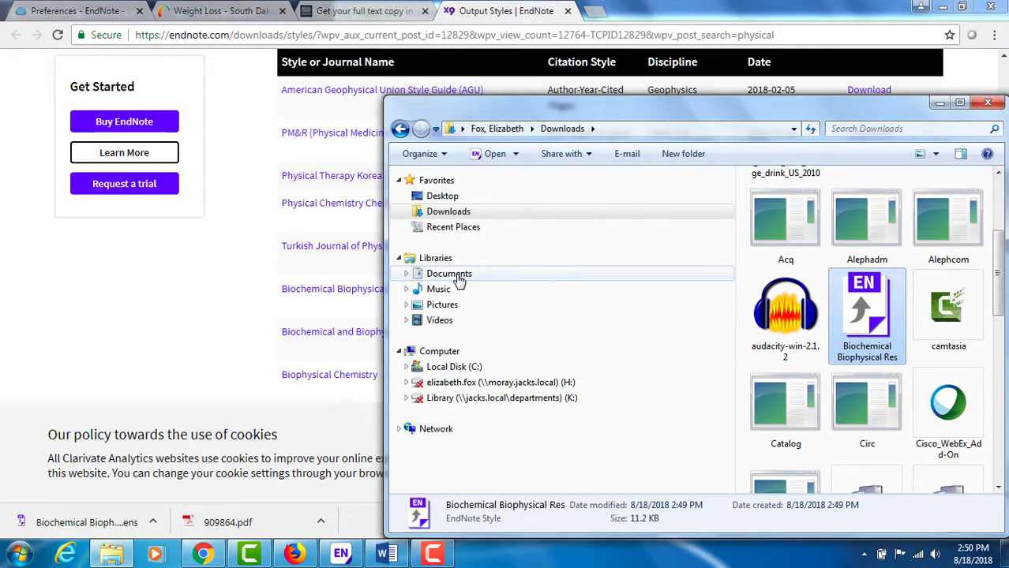
Create a new folder named Styles inside the EndNote folder of the Documents library
{"action": "left_click", "coordinate": [459, 276]}
{"action": "left_click", "coordinate": [779, 240]}
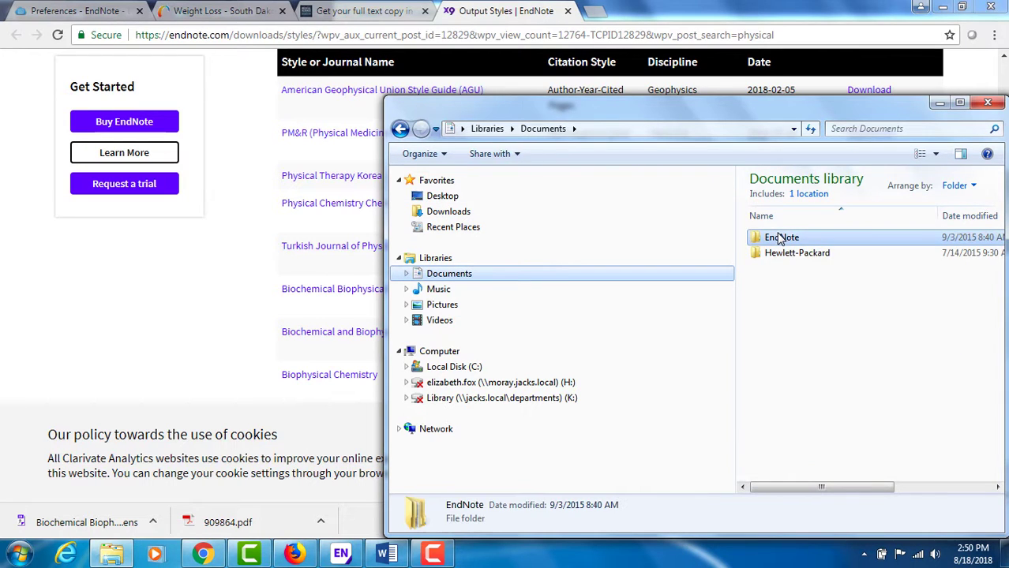
{"action": "double_click", "coordinate": [779, 238]}
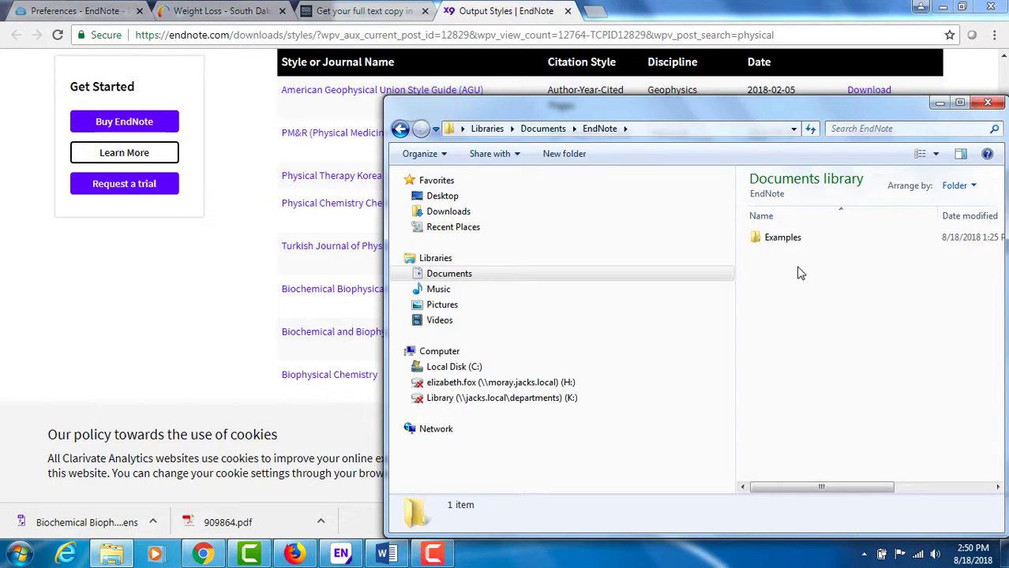
{"action": "left_click", "coordinate": [556, 152]}
{"action": "type", "text": "S"}
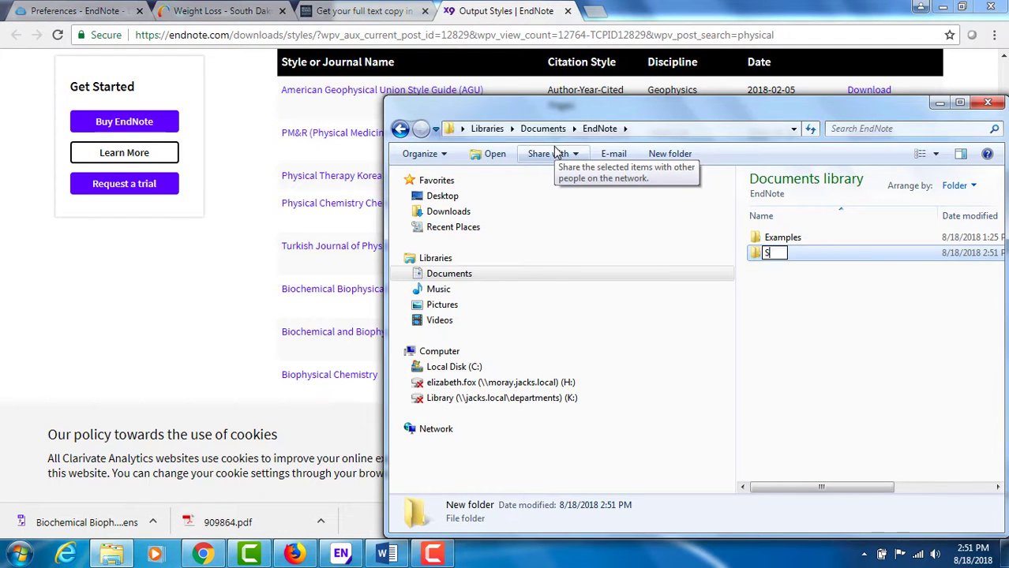
{"action": "type", "text": "tyles"}
{"action": "key", "text": "Return"}
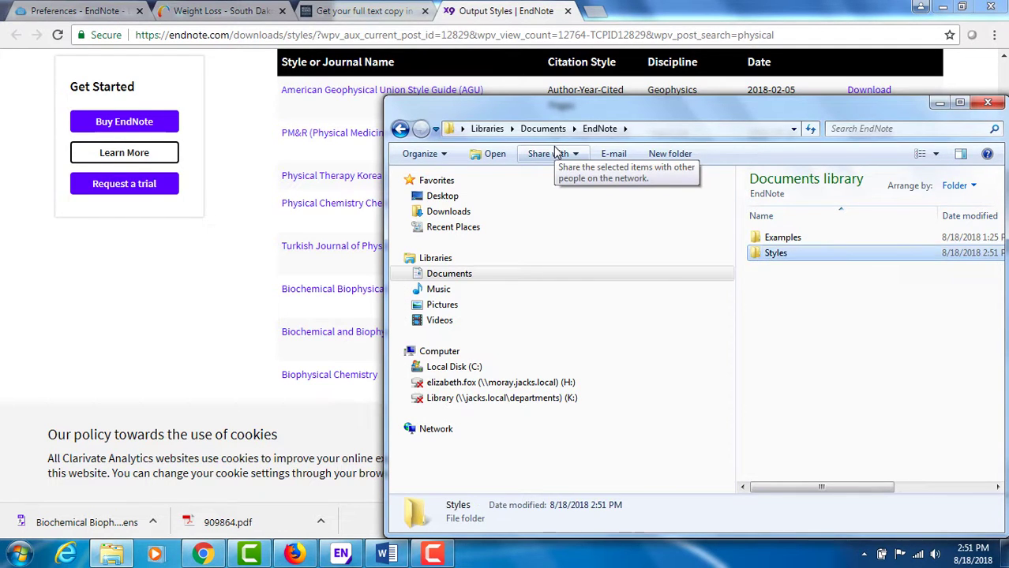
Paste the copied Biochemical Biophysical Res style file into the Styles folder
{"action": "double_click", "coordinate": [811, 256]}
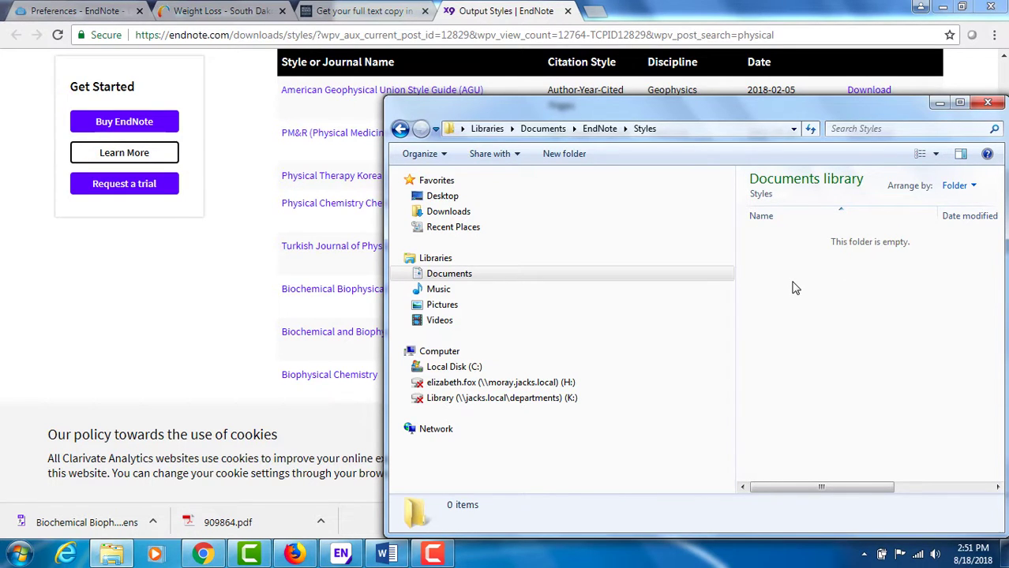
{"action": "key", "text": "ctrl+v"}
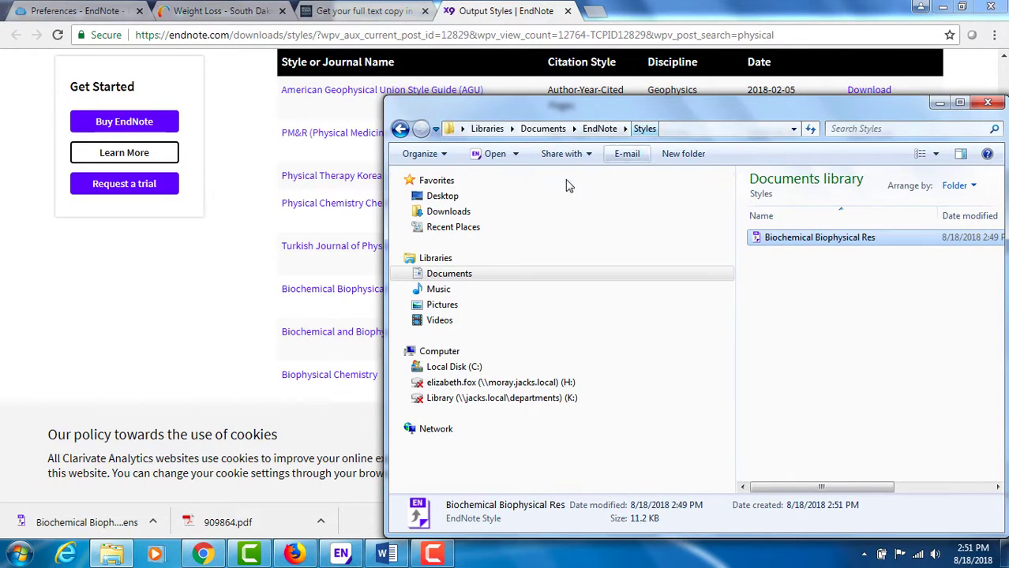
Switch back to EndNote, dismiss the preferences without changes and reopen the output style manager
{"action": "left_click", "coordinate": [341, 554]}
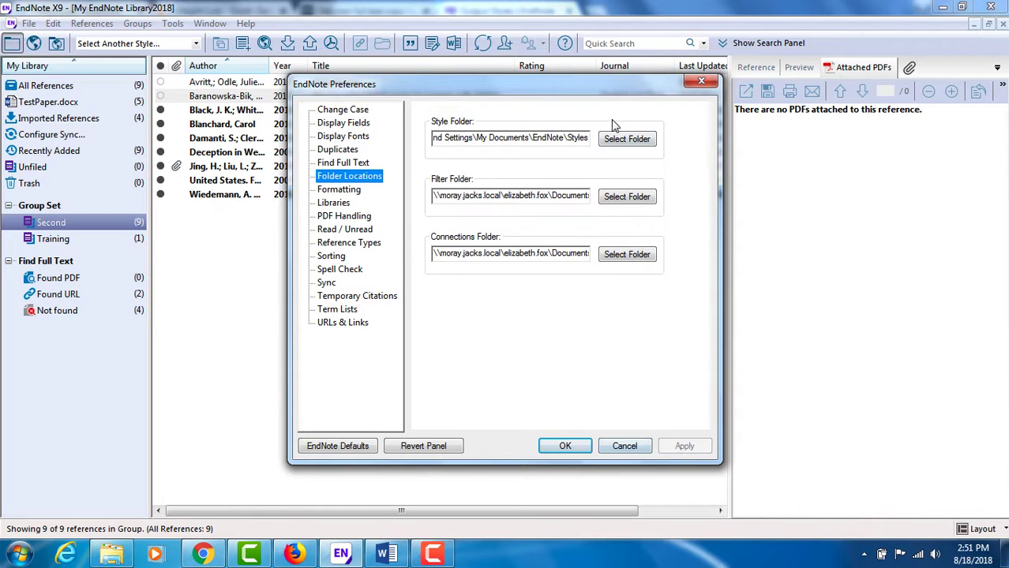
{"action": "left_click", "coordinate": [611, 444]}
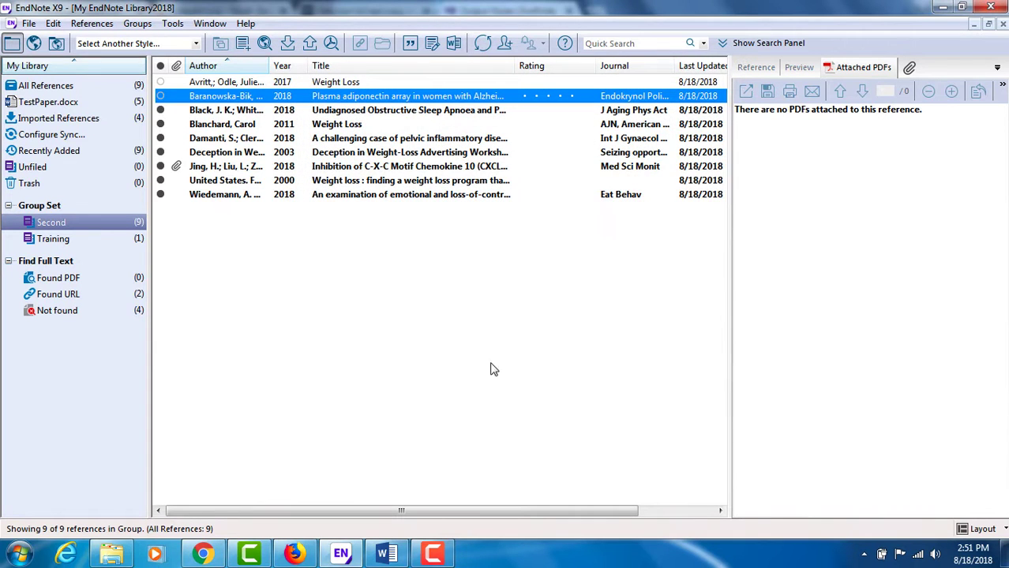
{"action": "left_click", "coordinate": [51, 24]}
{"action": "mouse_move", "coordinate": [99, 255]}
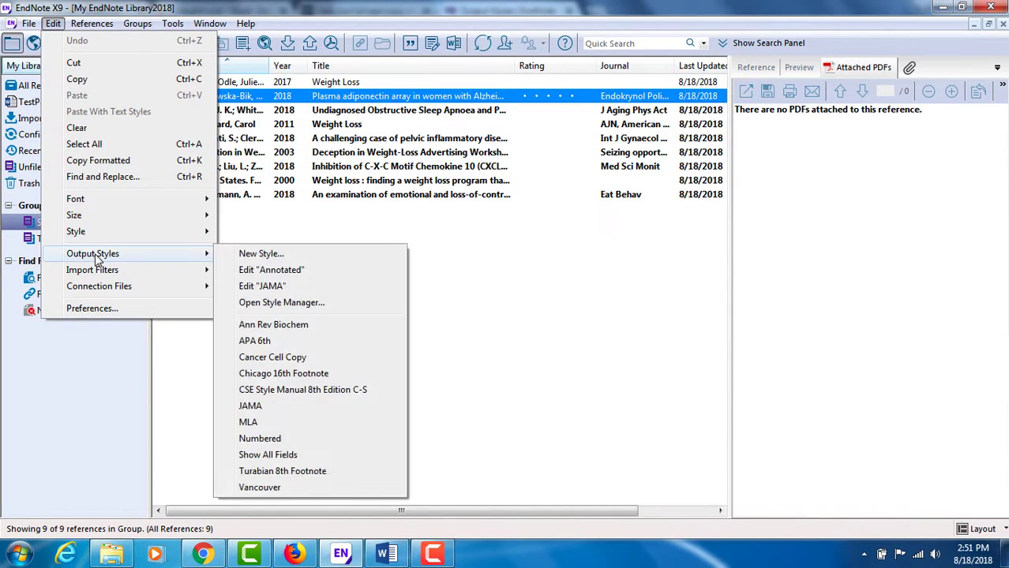
{"action": "left_click", "coordinate": [258, 304]}
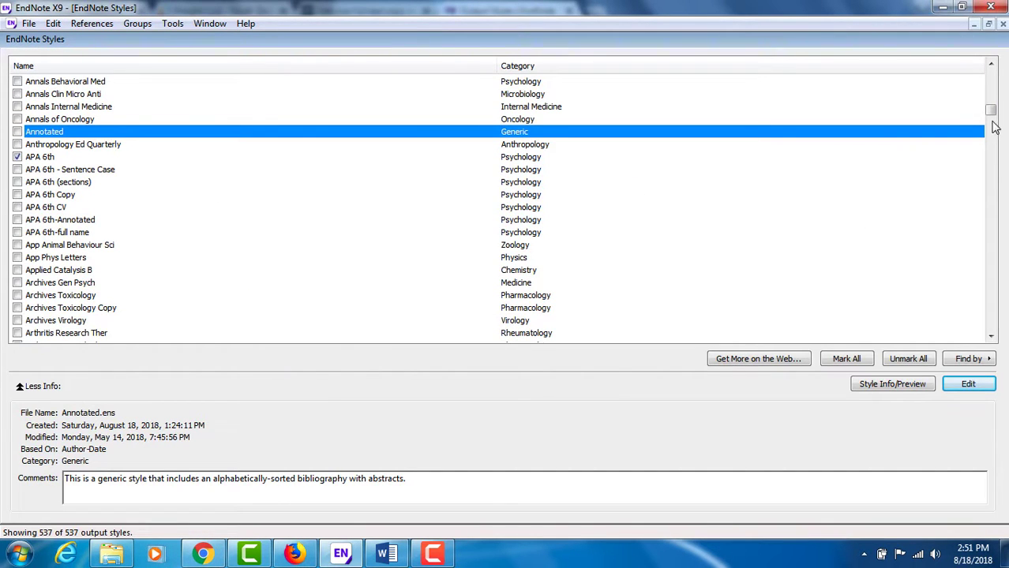
Mark the Biochemical Biophysical Res style as a favourite in the style list and close the style manager
{"action": "mouse_move", "coordinate": [990, 115]}
{"action": "left_mouse_down"}
{"action": "mouse_move", "coordinate": [990, 103]}
{"action": "mouse_move", "coordinate": [995, 142]}
{"action": "mouse_move", "coordinate": [996, 130]}
{"action": "left_mouse_up"}
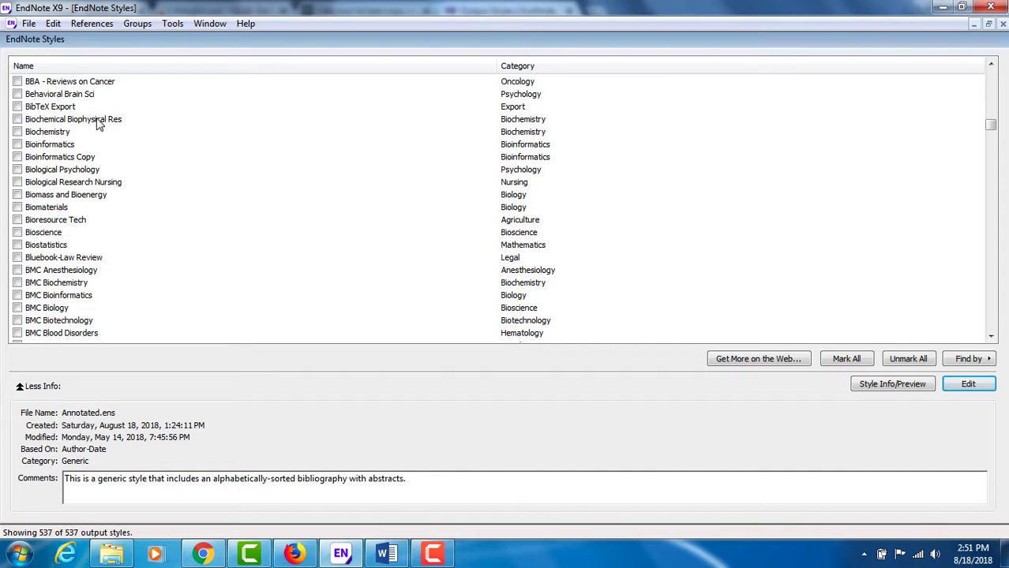
{"action": "left_click", "coordinate": [16, 120]}
{"action": "left_click", "coordinate": [1002, 25]}
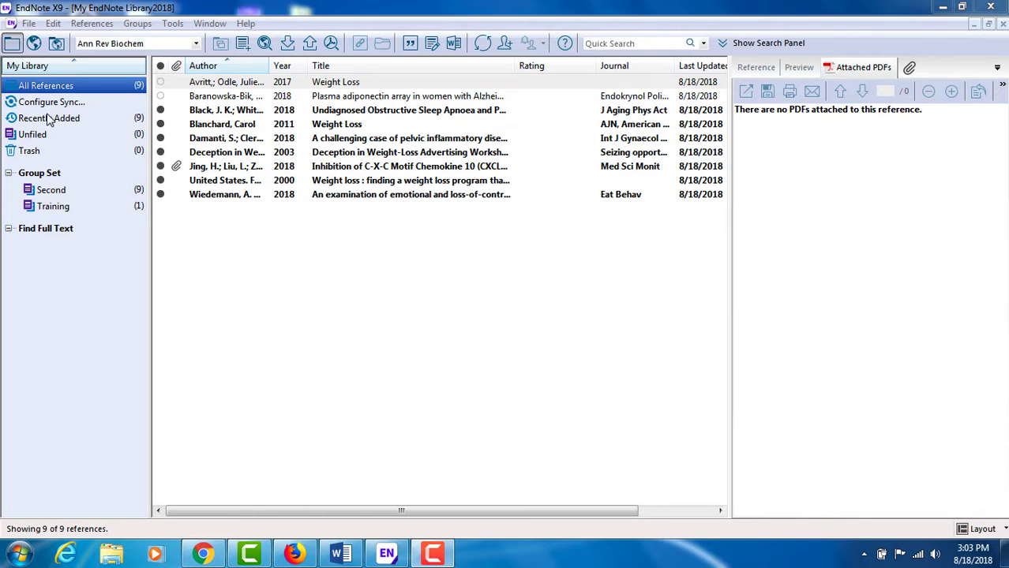
Start creating a compressed library with file attachments from all references in the library, and choose the Documents library as the save location
{"action": "left_click", "coordinate": [28, 24]}
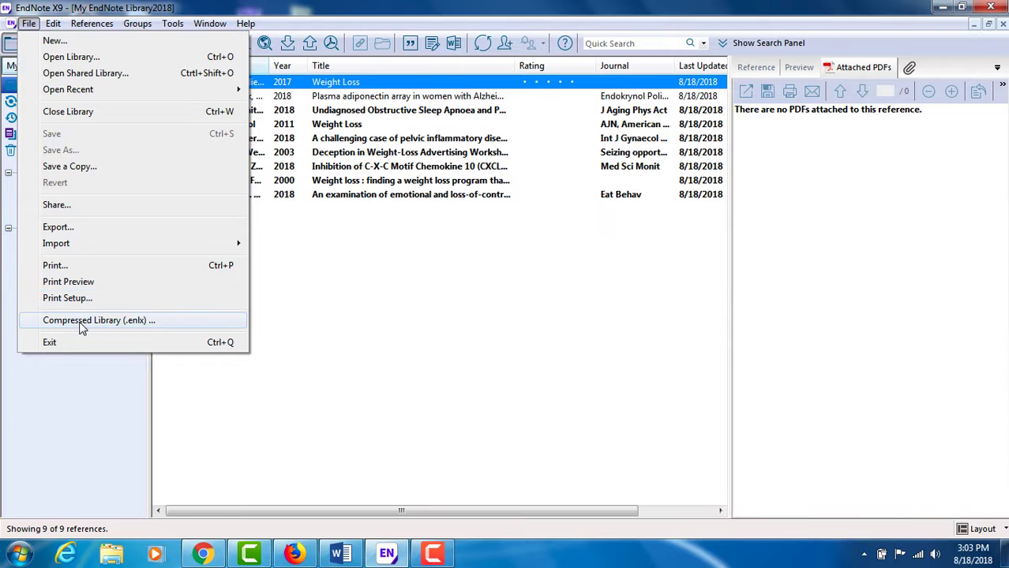
{"action": "left_click", "coordinate": [83, 322]}
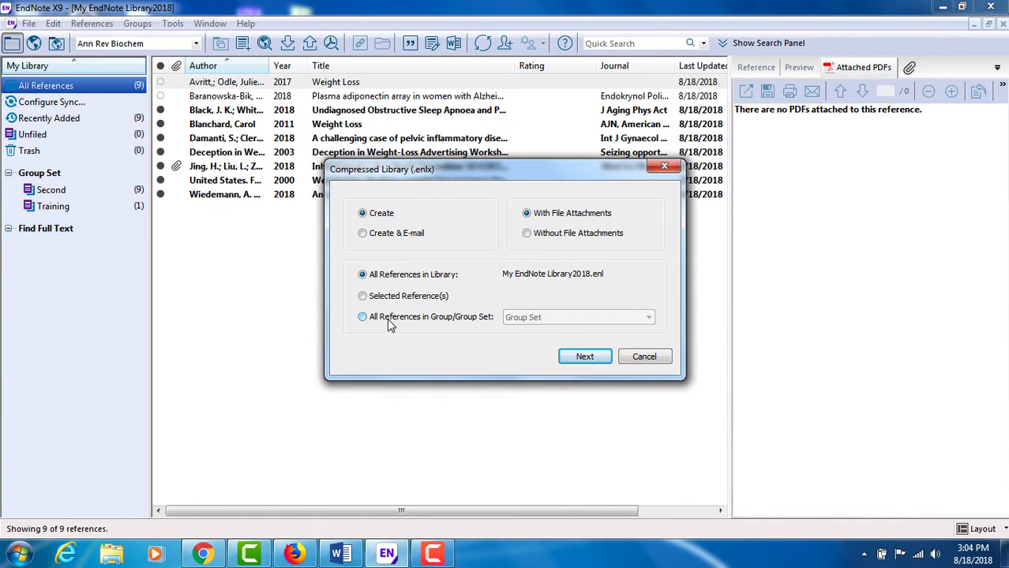
{"action": "left_click", "coordinate": [584, 357]}
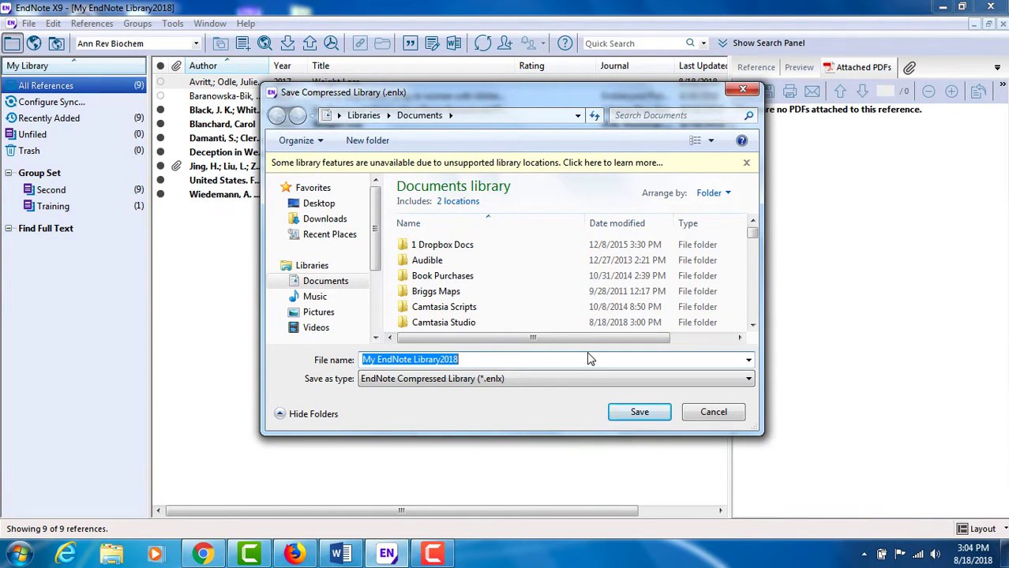
{"action": "left_click", "coordinate": [322, 286]}
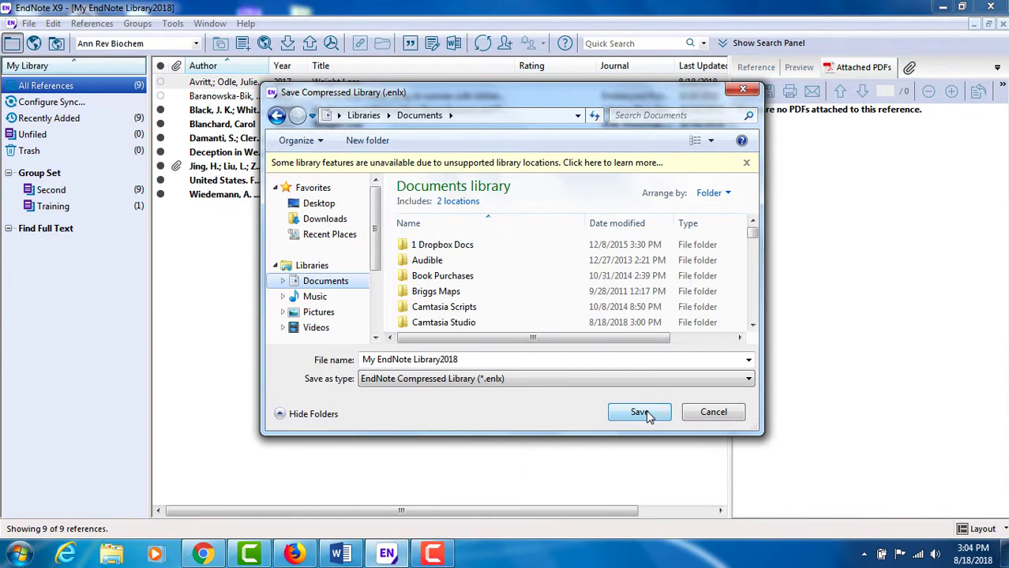
Name the compressed library My EndNote Library2018Backup and save it as an EndNote Compressed Library (*.enlx)
{"action": "left_click", "coordinate": [464, 360]}
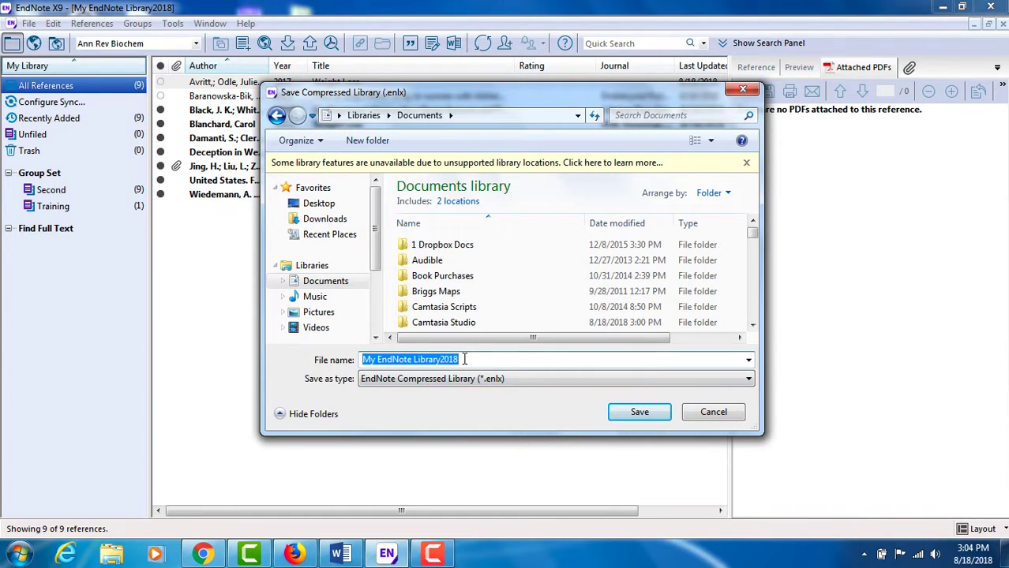
{"action": "left_click", "coordinate": [465, 359]}
{"action": "type", "text": "Backup"}
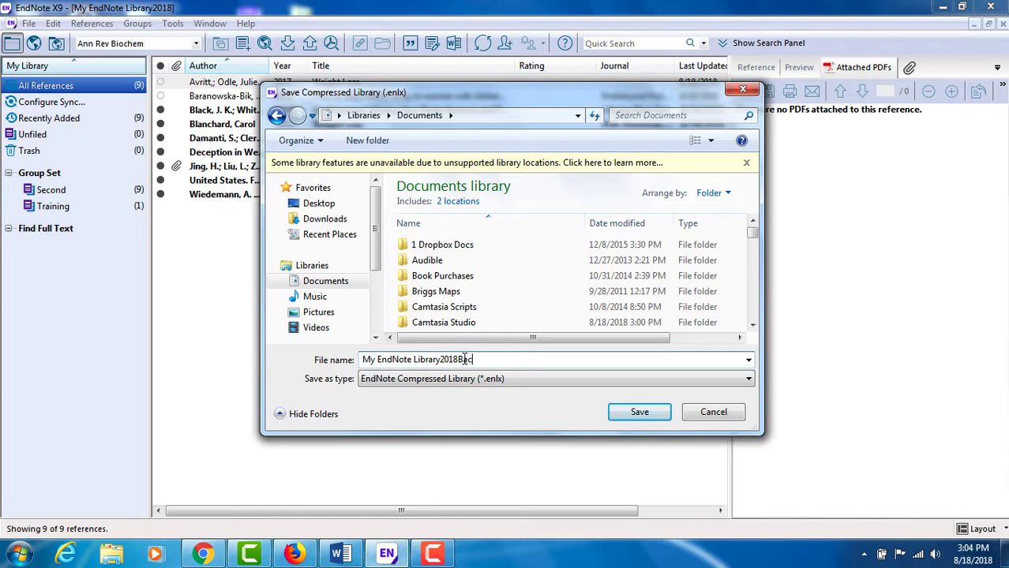
{"action": "left_click", "coordinate": [641, 413]}
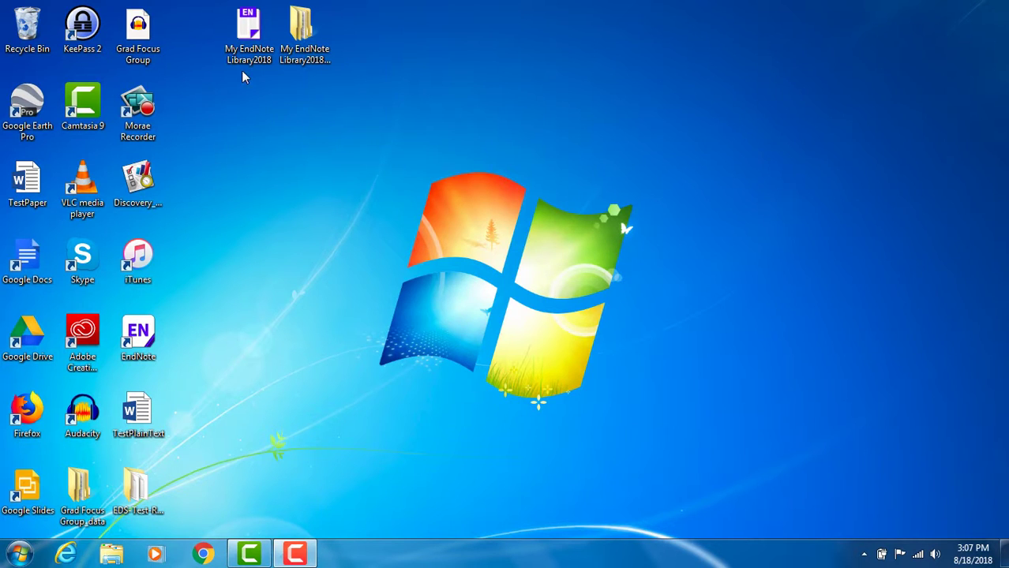
Select both the My EndNote Library2018 file and its matching Data folder on the desktop
{"action": "left_click", "coordinate": [248, 51]}
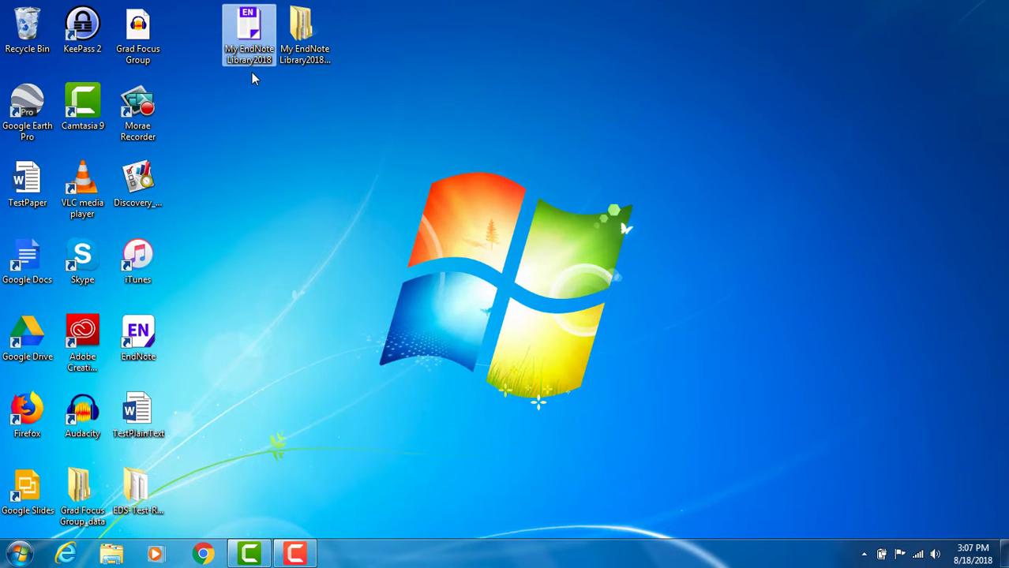
{"action": "left_click", "coordinate": [305, 55], "text": "ctrl"}
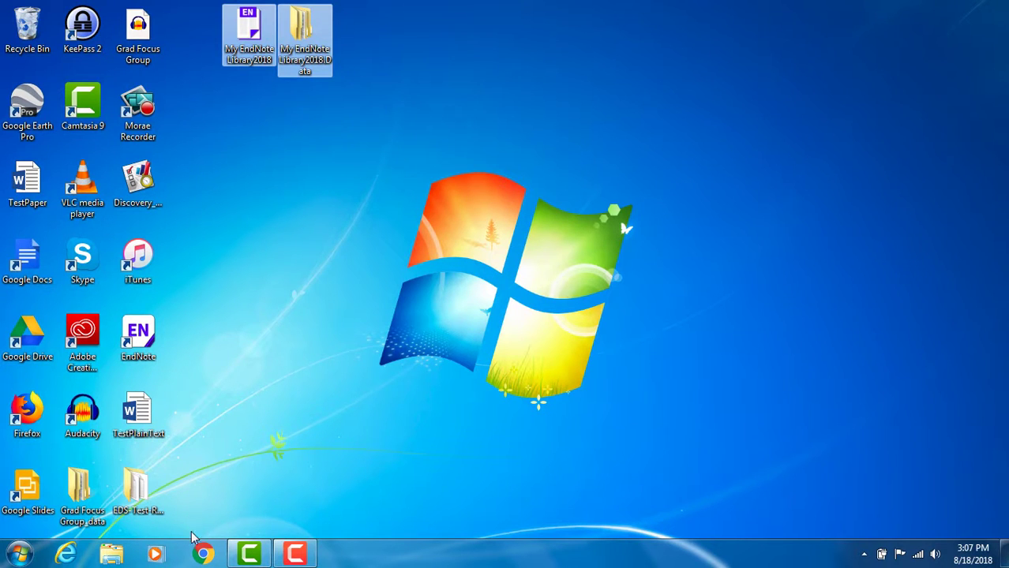
Switch to Chrome and open the Health and Nutritional Sciences Guide from the Briggs Library research guides to view its welcome page
{"action": "left_click", "coordinate": [203, 553]}
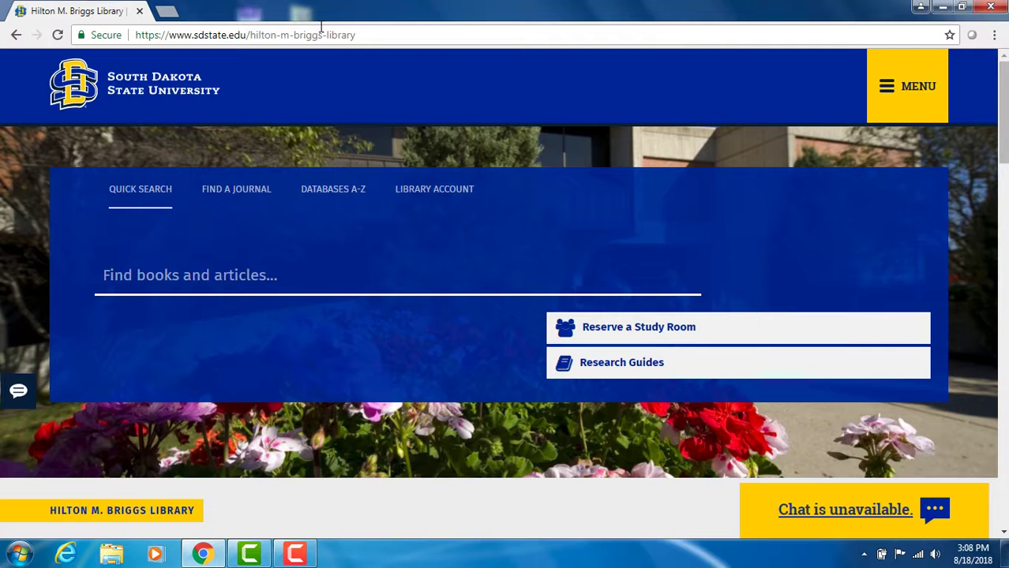
{"action": "left_click", "coordinate": [592, 368]}
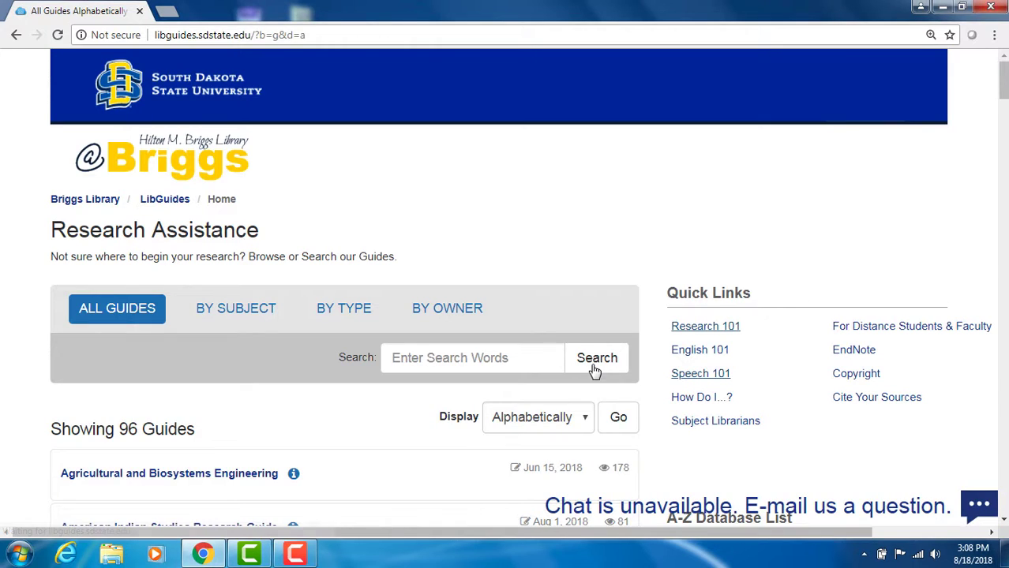
{"action": "scroll", "coordinate": [505, 284], "scroll_direction": "down", "scroll_amount": 15}
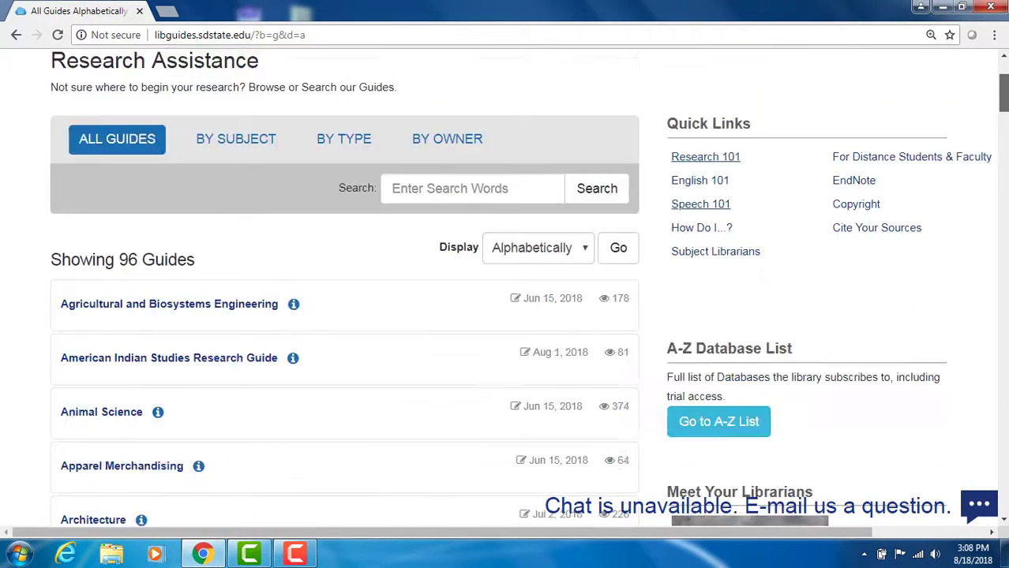
{"action": "scroll", "coordinate": [505, 284], "scroll_direction": "down", "scroll_amount": 12}
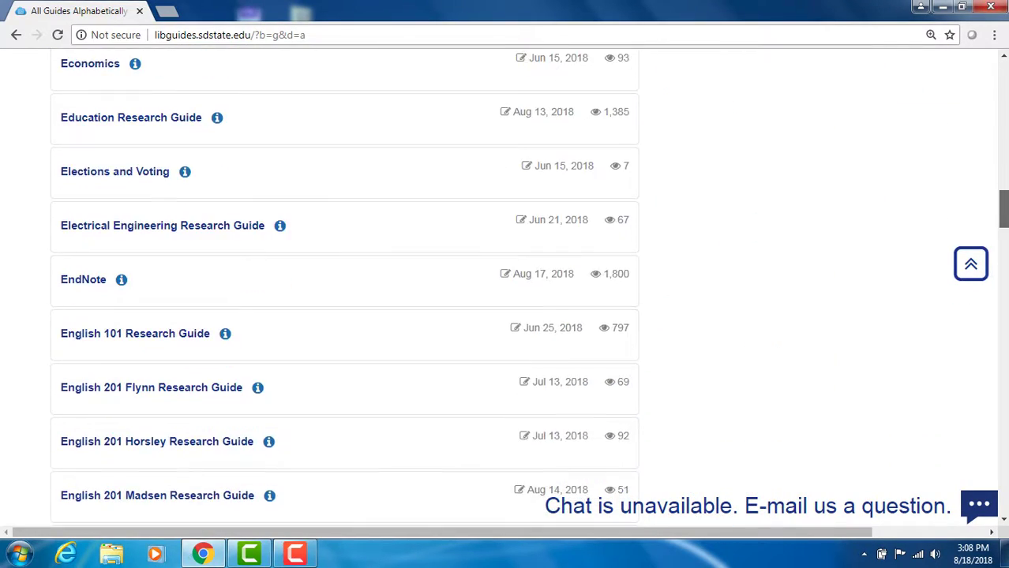
{"action": "scroll", "coordinate": [345, 293], "scroll_direction": "down", "scroll_amount": 9}
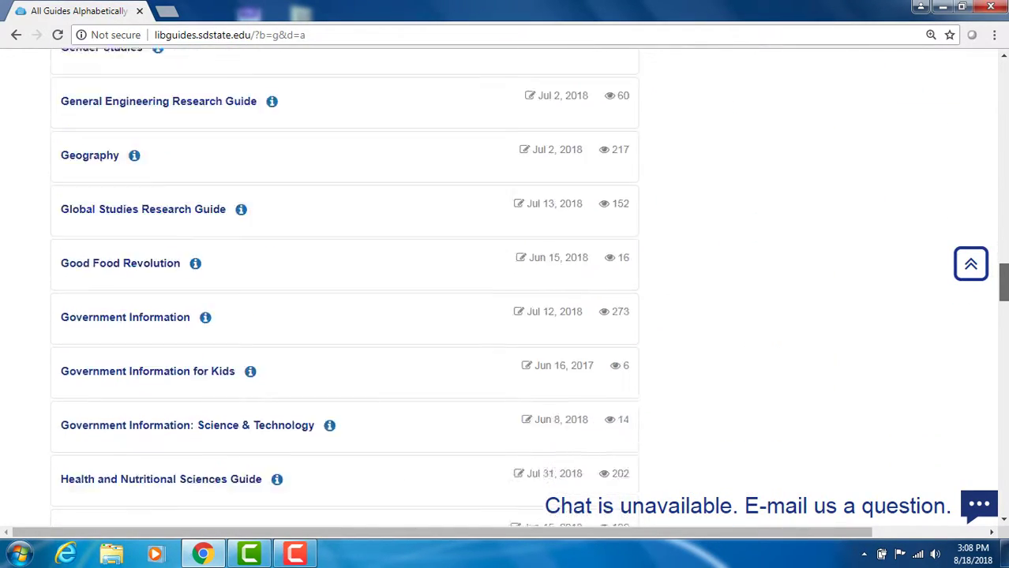
{"action": "scroll", "coordinate": [203, 97], "scroll_direction": "up", "scroll_amount": 2}
{"action": "left_click", "coordinate": [202, 96]}
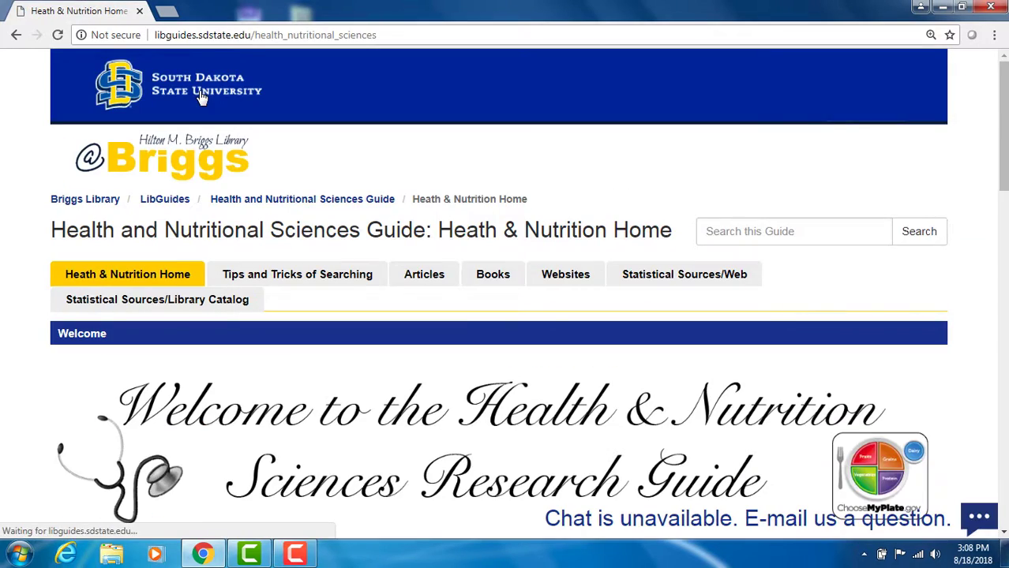
{"action": "scroll", "coordinate": [505, 284], "scroll_direction": "down", "scroll_amount": 7}
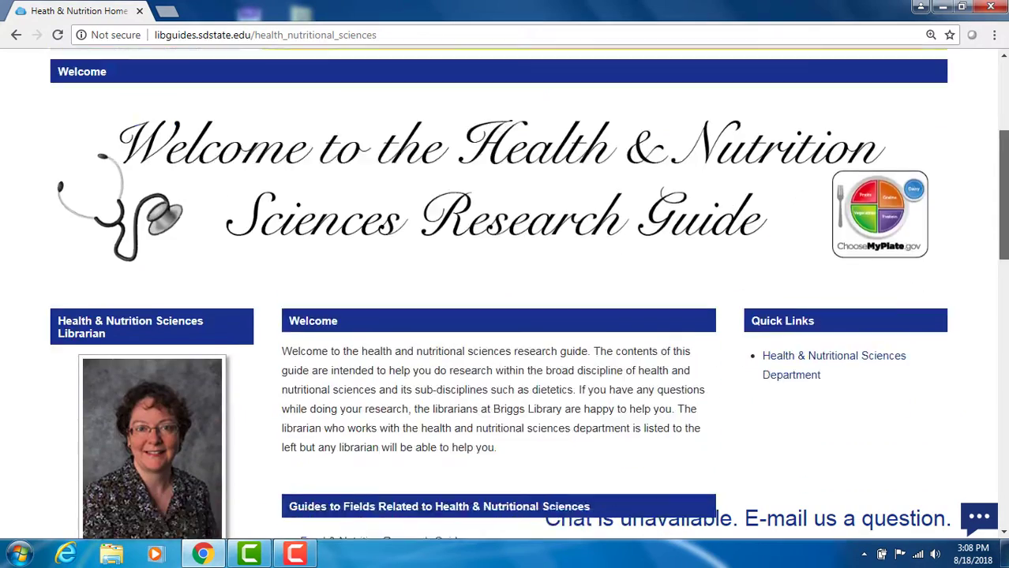